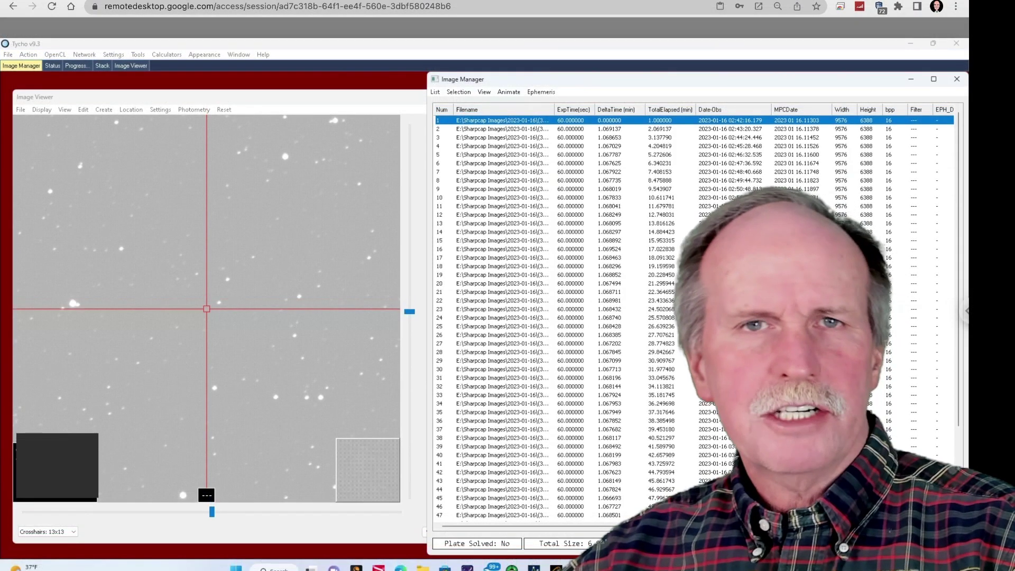
Step: Examine the 60-second exposures in the image list one after another to see how the star field shifts between frames
key(Down)
key(Down)
key(Down)
key(Down)
key(Down)
key(Down)
key(Down)
key(Down)
key(Down)
key(Down)
key(Down)
key(Down)
key(Down)
key(Down)
key(Down)
key(Down)
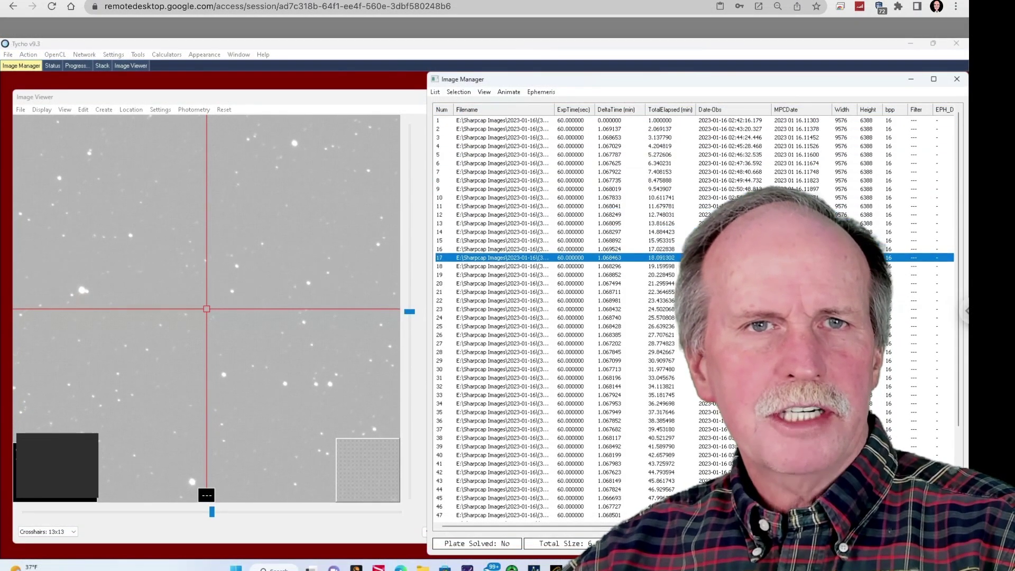
key(Down)
key(Down)
key(Down)
key(Down)
key(Down)
key(Down)
key(Down)
key(Down)
key(Down)
key(Down)
key(Down)
key(Down)
key(Down)
key(Down)
key(Down)
key(Down)
key(Down)
key(Down)
key(Down)
key(Down)
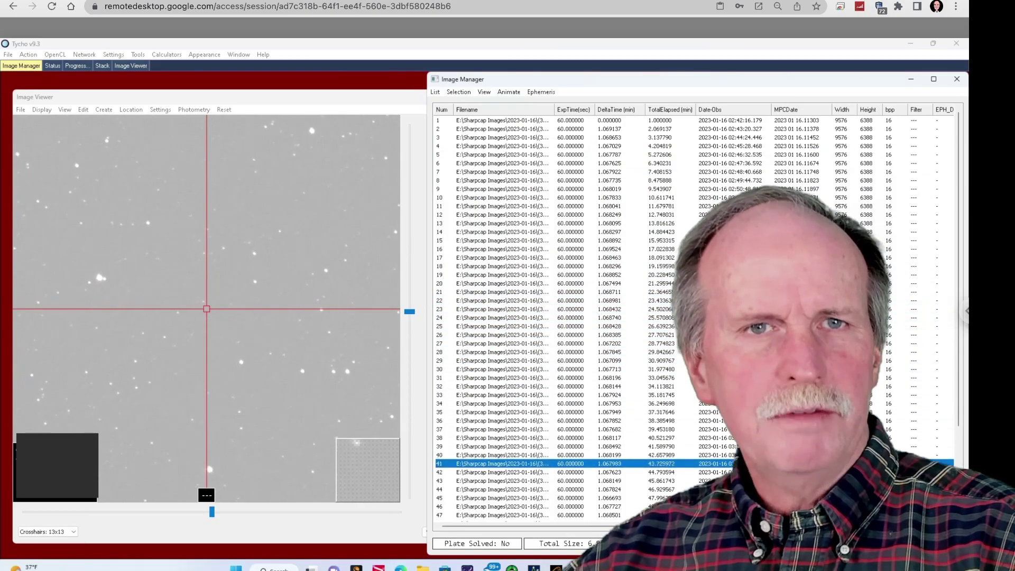
key(Down)
key(Down)
key(Down)
key(Down)
key(Down)
key(Down)
key(Down)
key(Down)
key(Down)
key(Down)
key(Down)
key(Down)
key(Down)
key(Down)
key(Down)
key(Down)
key(Down)
key(Down)
key(Down)
key(Down)
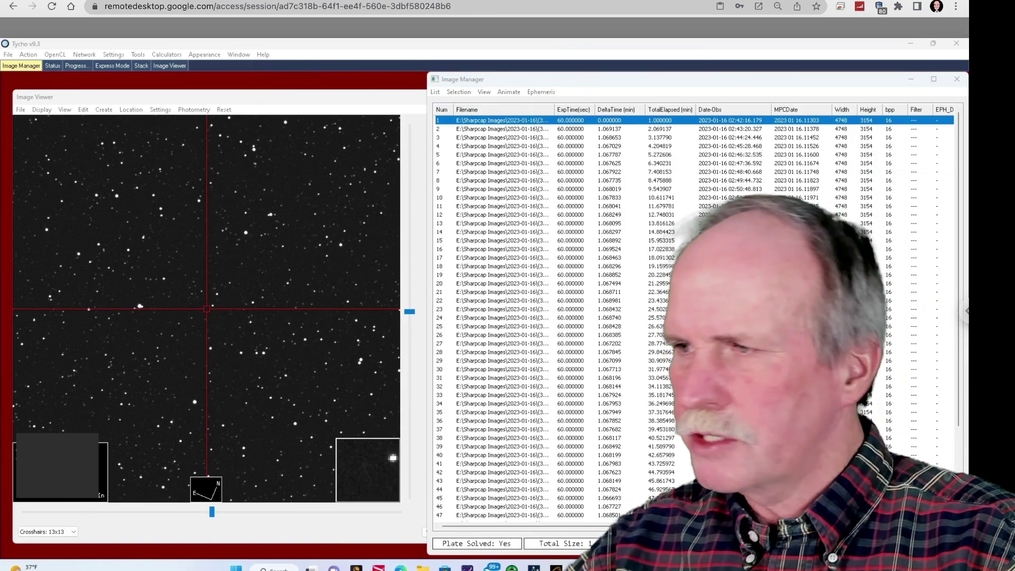
Step: Run the Synthetic Tracker on the image set, accepting the Balanced 50% sensitivity preset and the offered search configuration
key(alt+a)
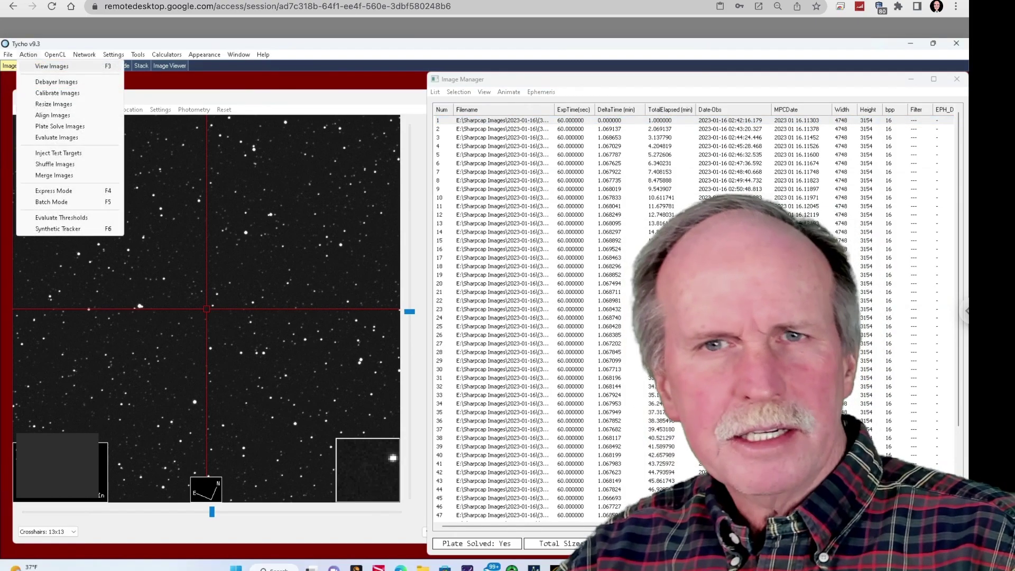
key(Down)
key(Down)
key(Down)
key(Down)
key(Down)
key(Down)
key(Down)
key(Down)
key(Down)
key(Down)
key(Down)
key(Down)
key(Down)
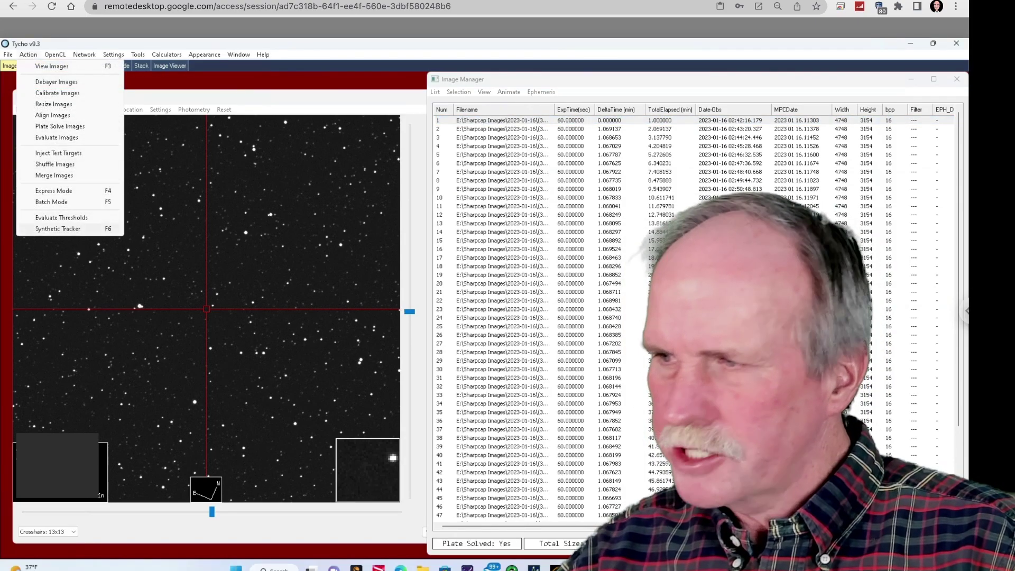
key(Return)
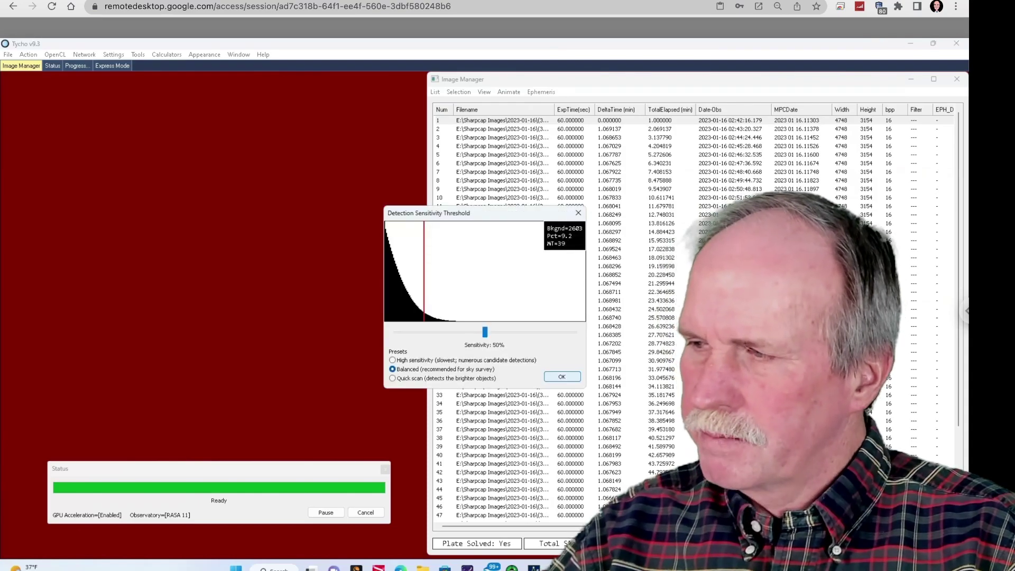
click(562, 377)
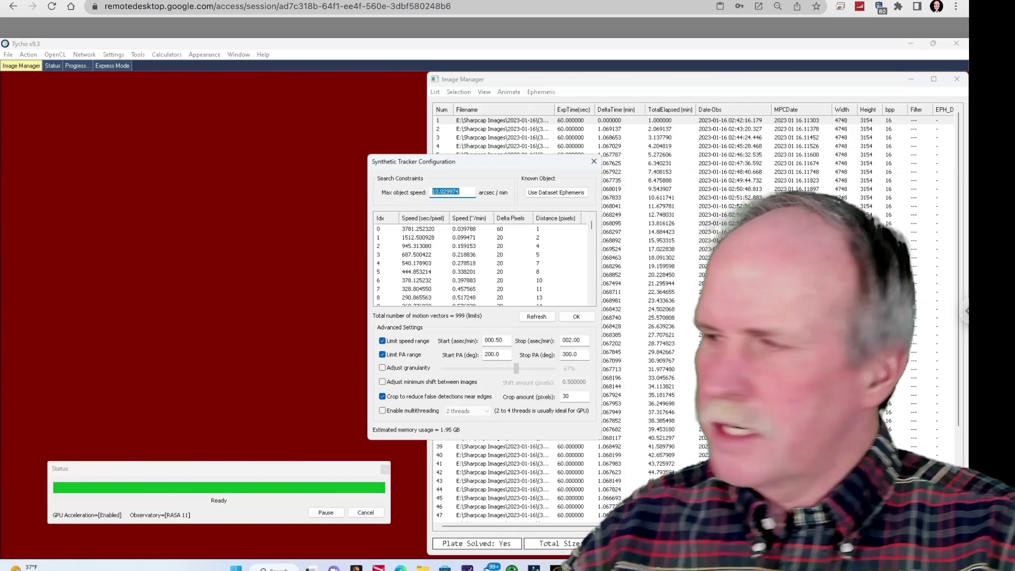
key(Return)
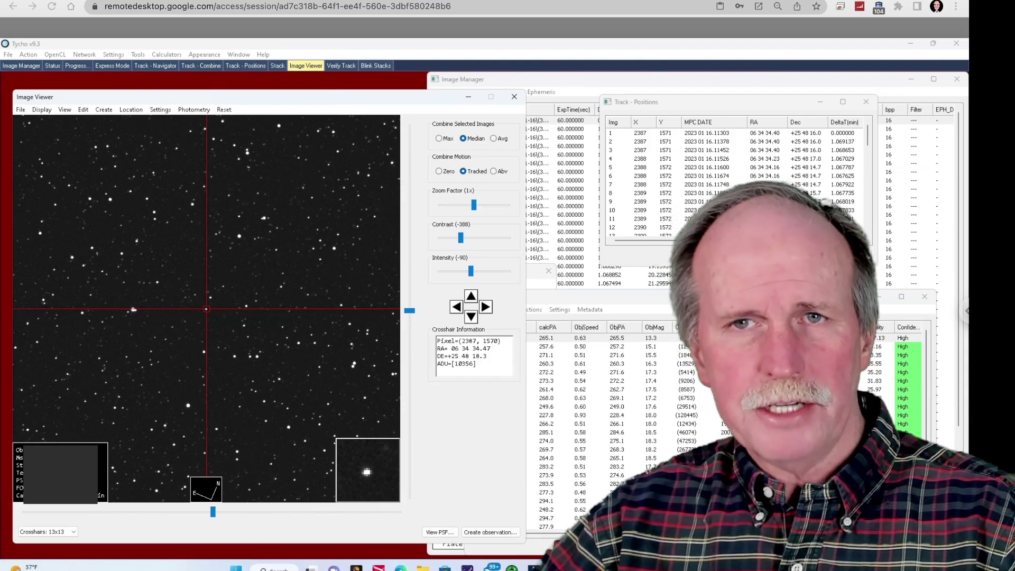
Step: Start verifying track 1 from the Track Navigator's list of detections
click(155, 66)
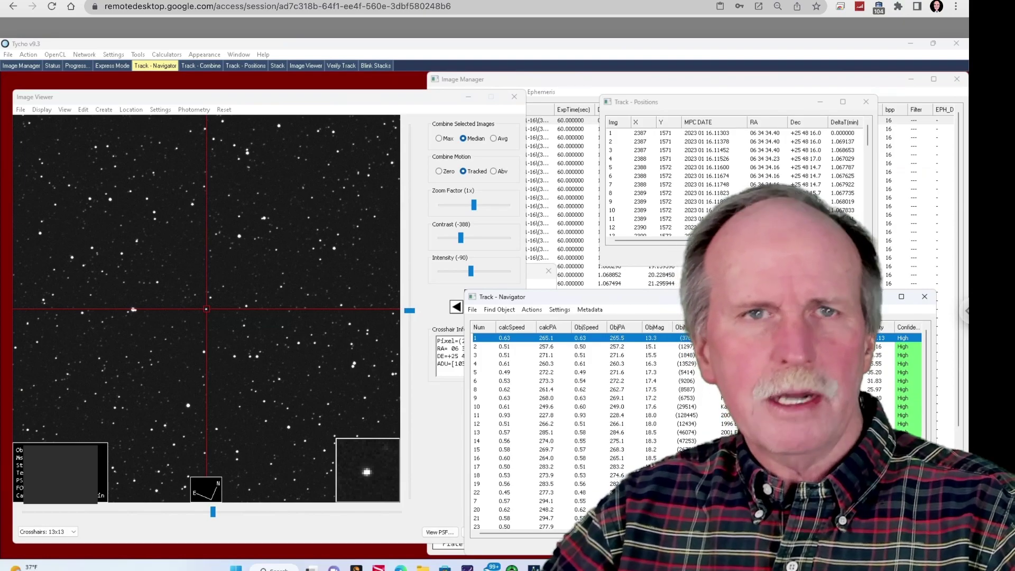
right_click(542, 338)
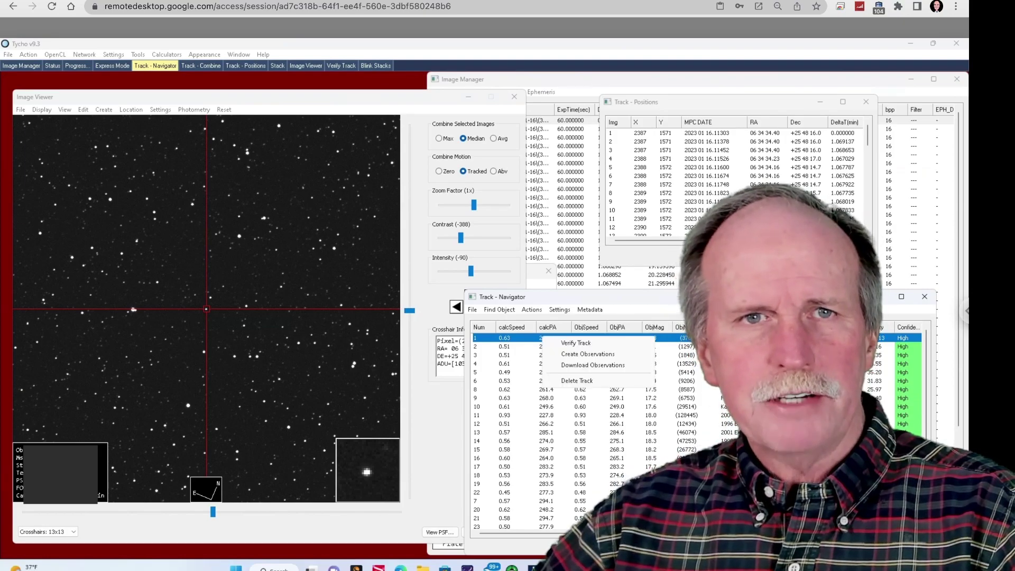
click(576, 343)
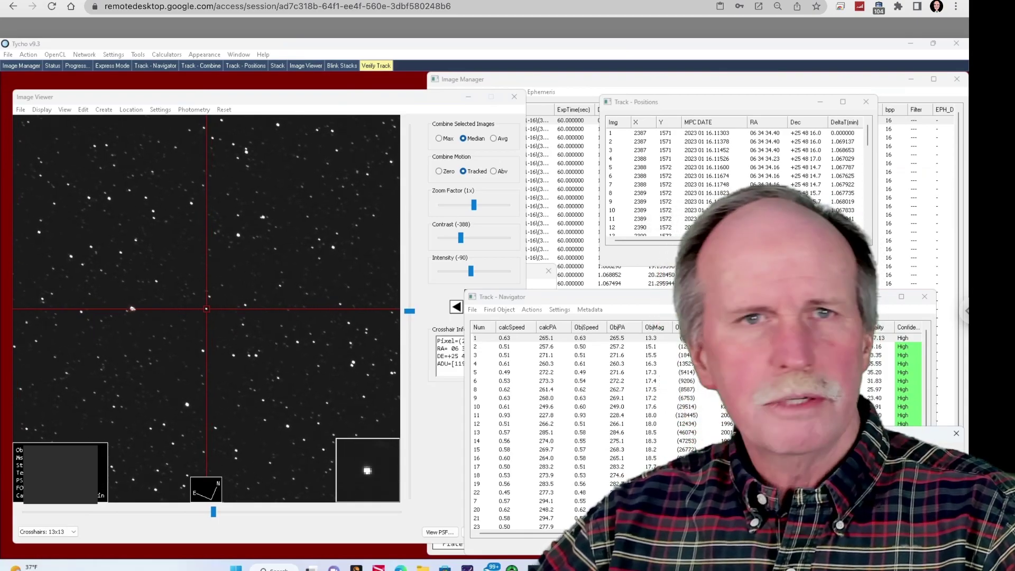
Step: Magnify the tracked object to a 4x zoom factor and bring up the object designation form for adding its observations
click(306, 66)
click(488, 205)
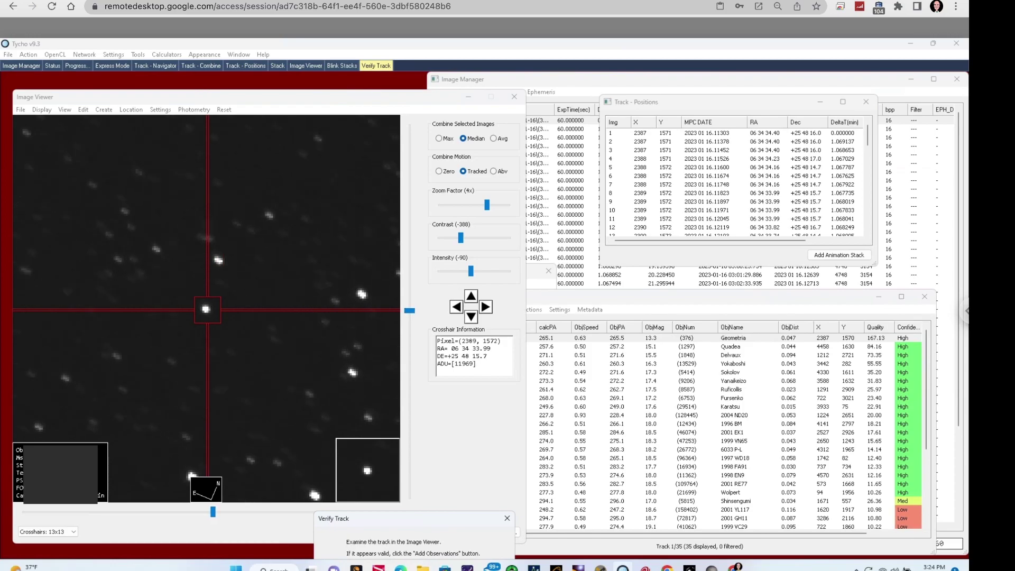
key(Return)
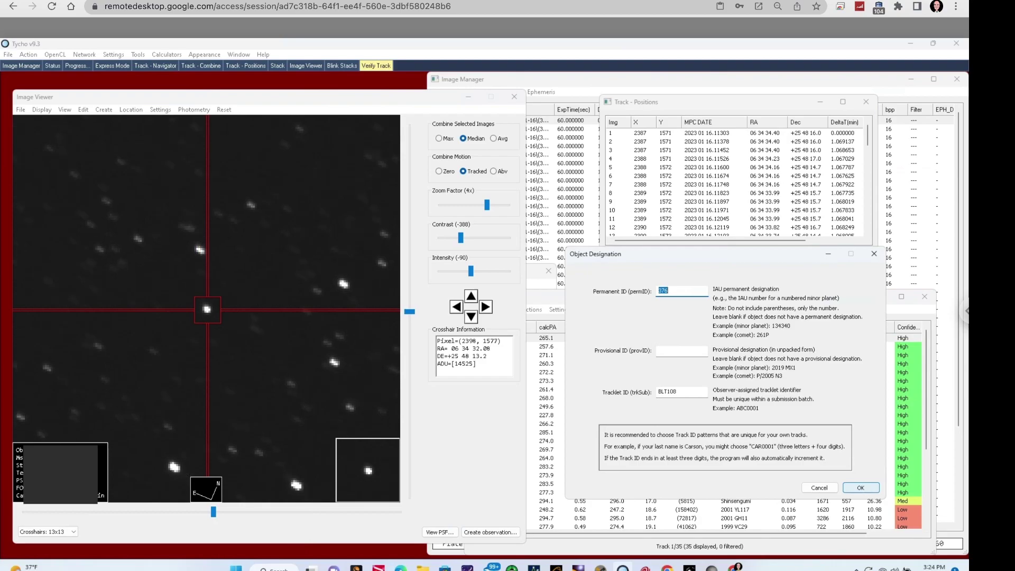
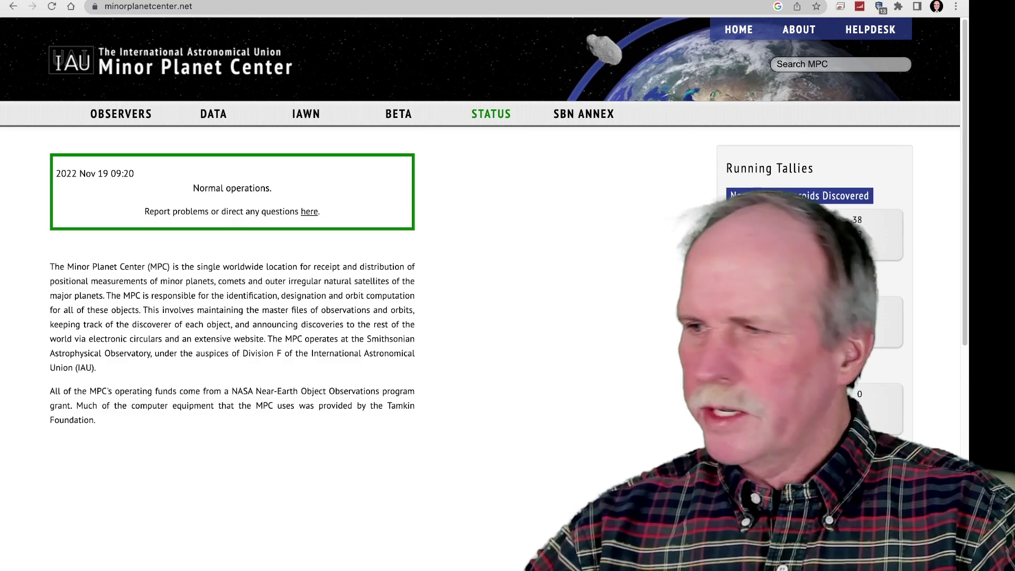
Step: Switch to the Minor Planet Center website and open the MPChecker service for observers
mouse_move(120, 114)
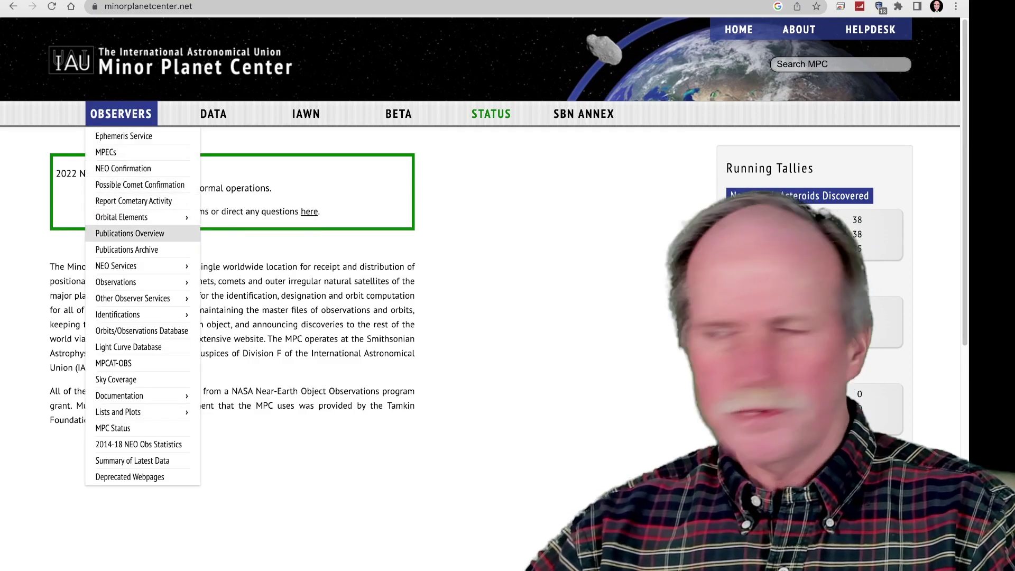
mouse_move(133, 298)
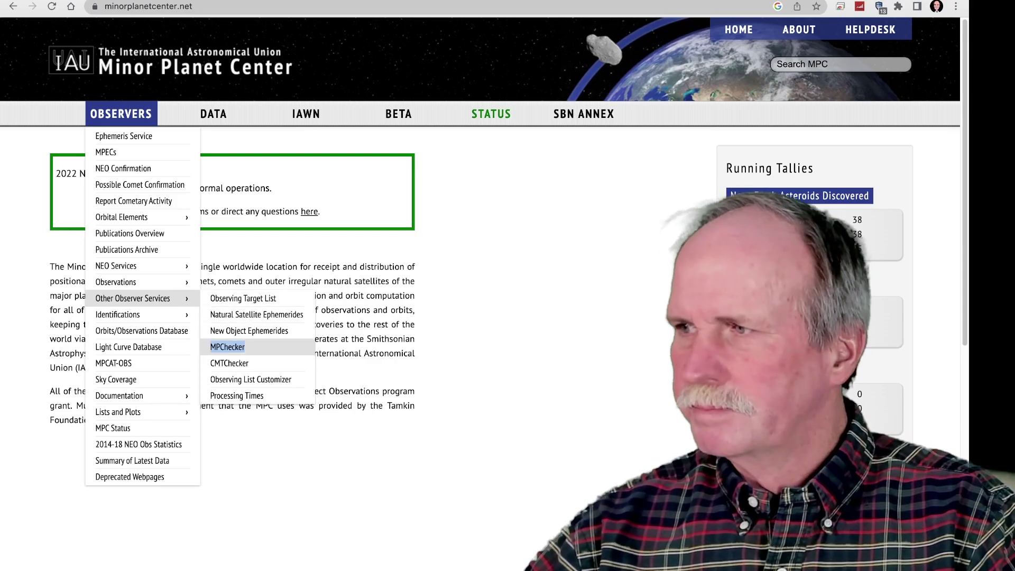
click(228, 347)
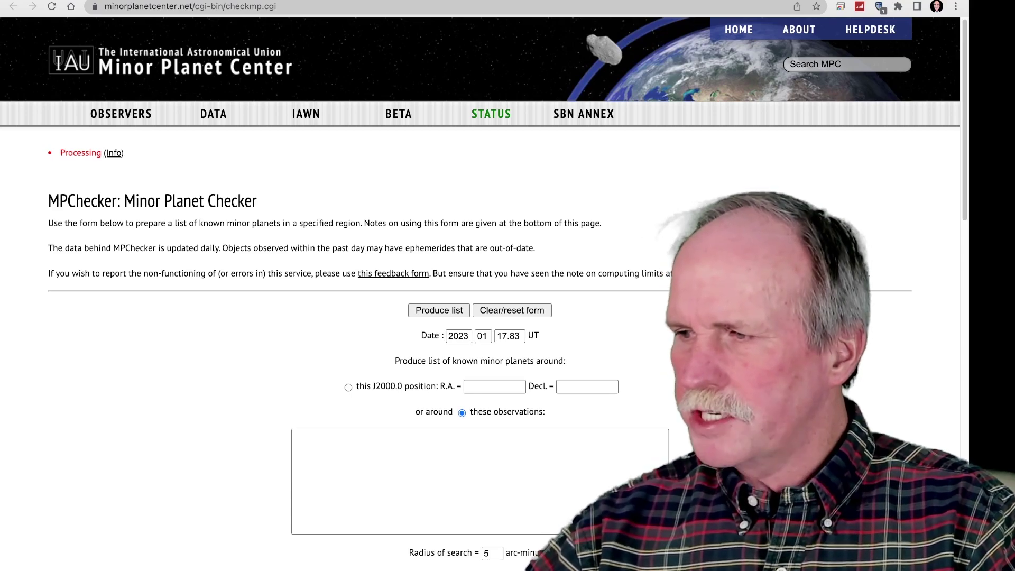
Step: Enter the three 2023 01 16 observations of object 00376 from station W24 and produce the list of known minor planets
click(297, 437)
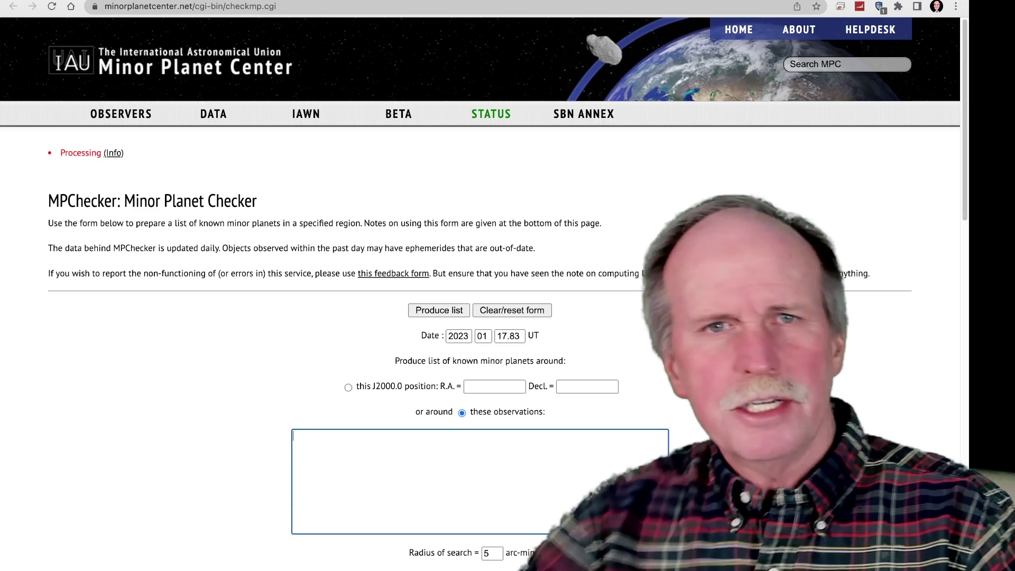
text(00376        KC2023 01 16.12008 06 34 34.01 +25 48 15.2          13.0 G      W24 00376        KC2023 01 16.13492 06 34 33.02 +25 48 14.1          13.0 G      W24 00376        KC2023 01 16.14975 06 34 32.02 +25 48 12.9          13.0 G      W24)
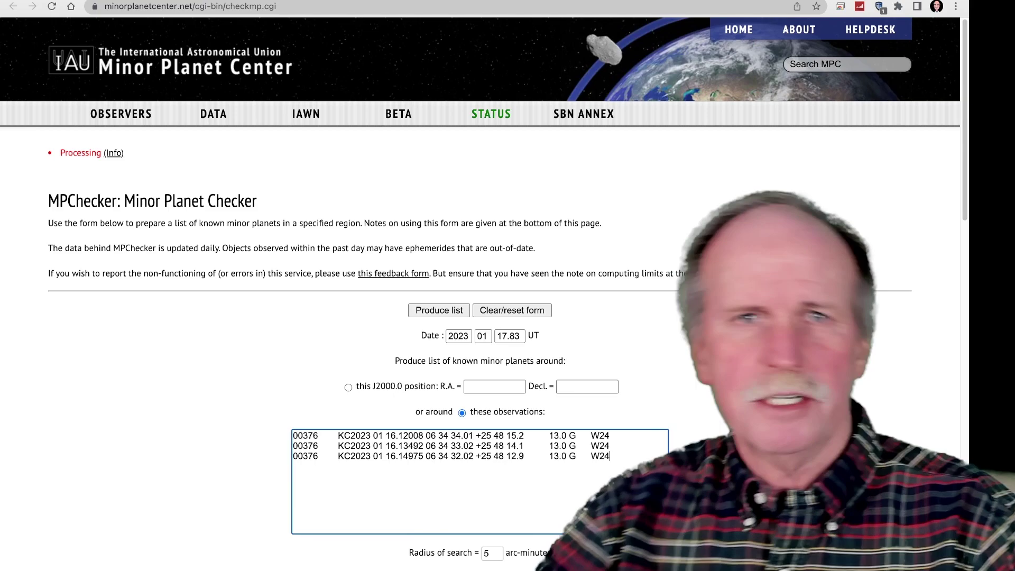
click(438, 310)
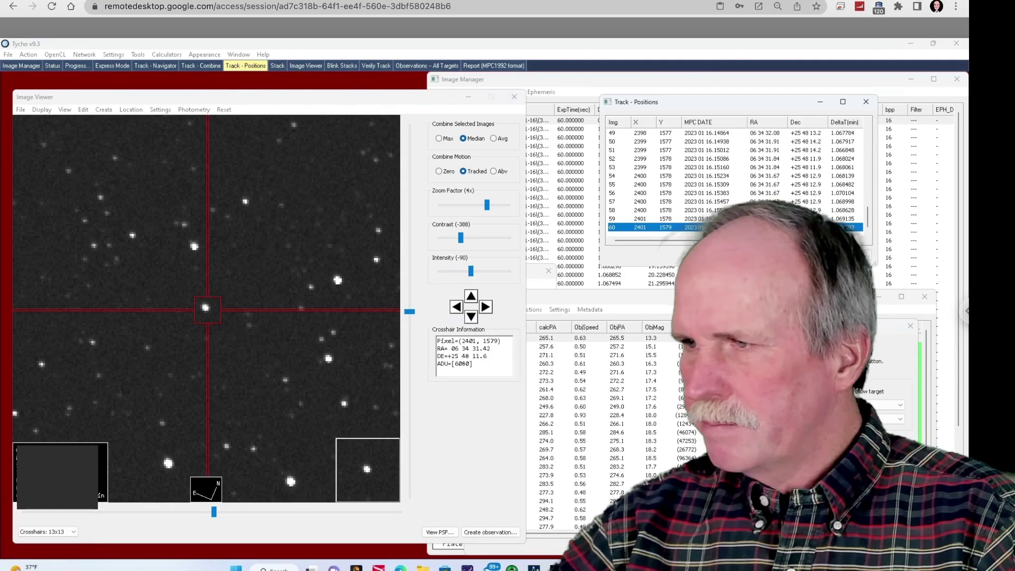
Step: Back in Tycho, toggle the Image Viewer's Centroid Crosshairs display option and start verifying the first track again
click(42, 109)
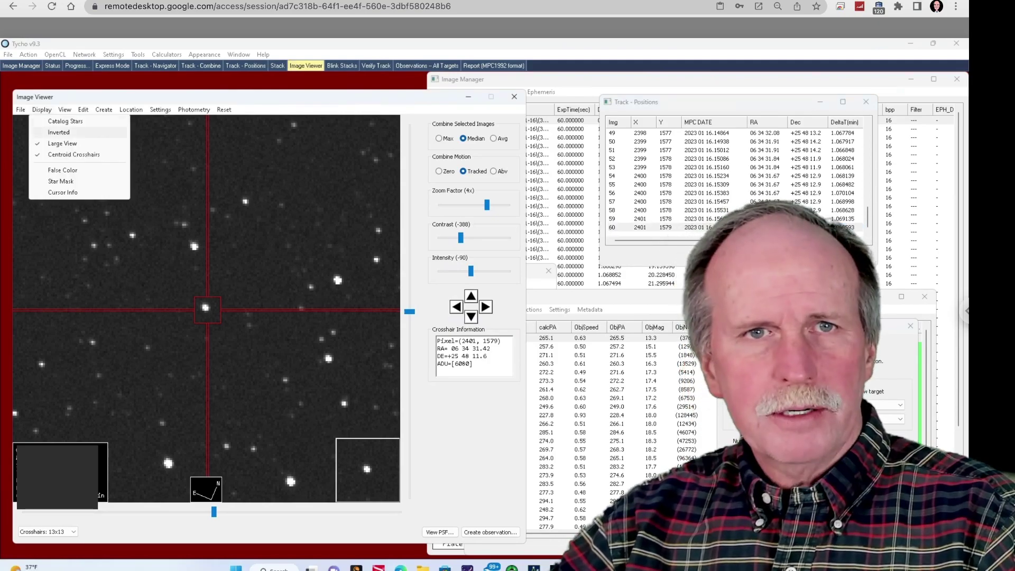
key(Escape)
click(42, 110)
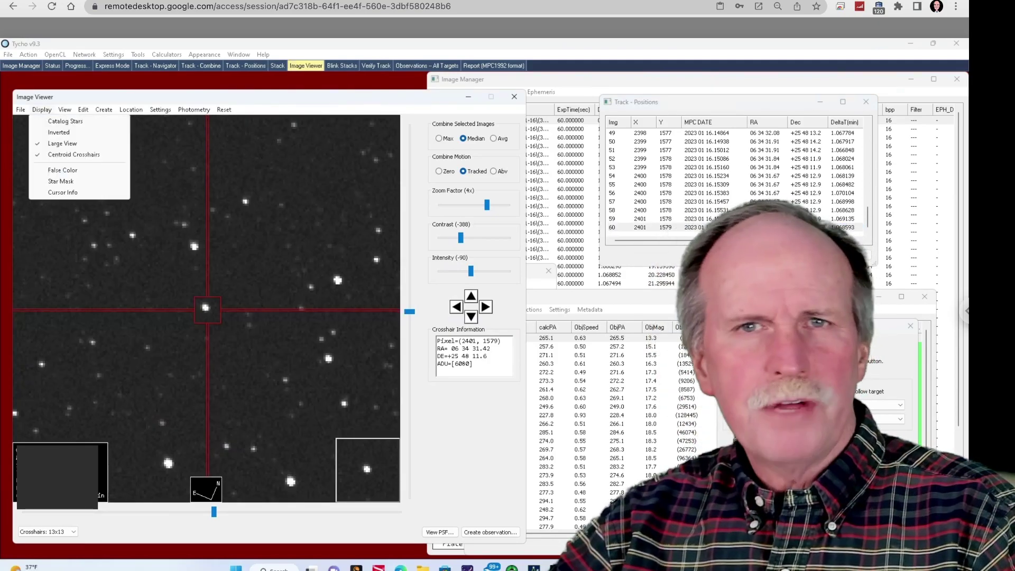
click(80, 155)
right_click(608, 338)
click(641, 345)
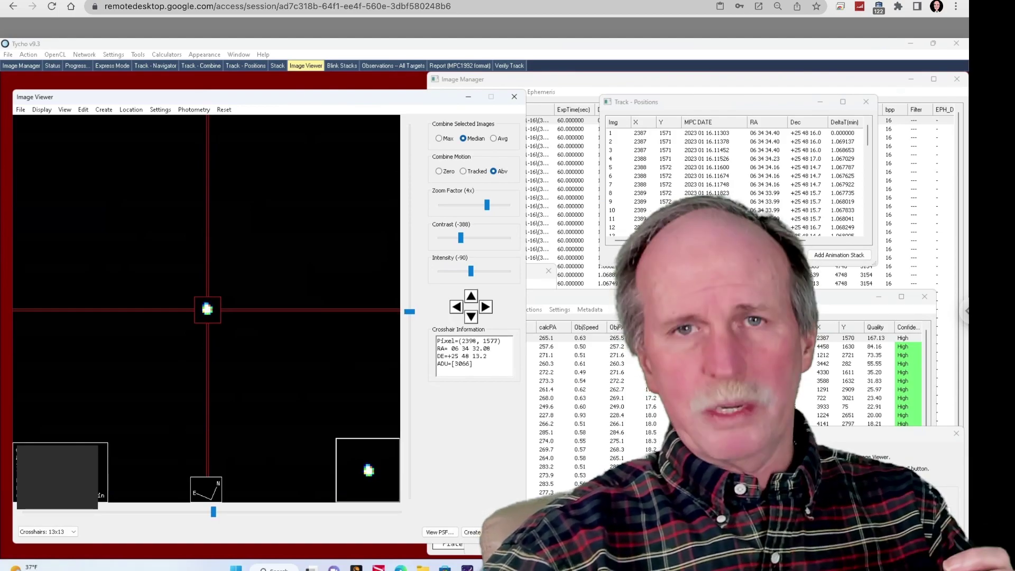
Step: Examine tracks 2, 3 and 9 from the Track Navigator in the Image Viewer
click(547, 346)
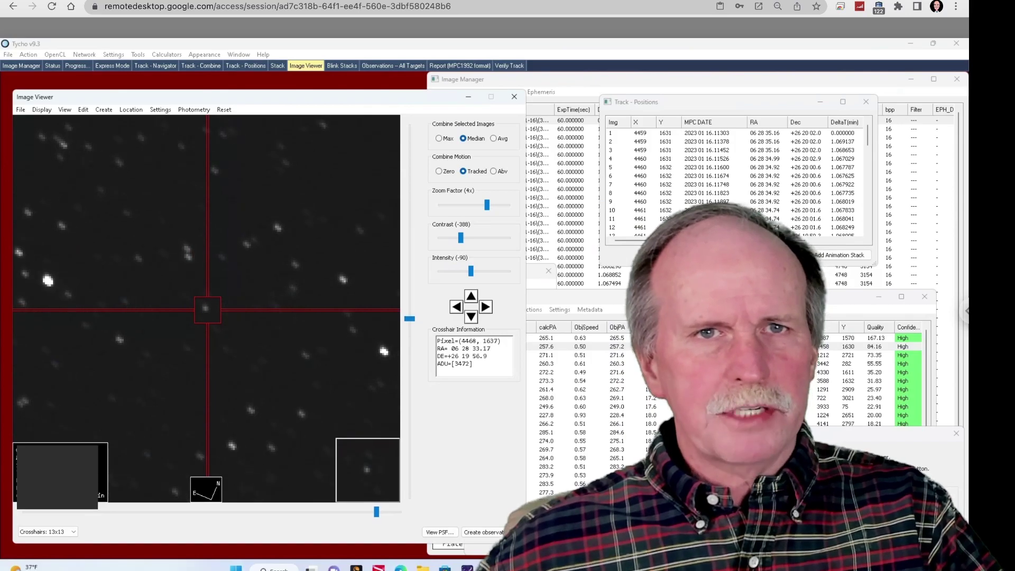
click(548, 355)
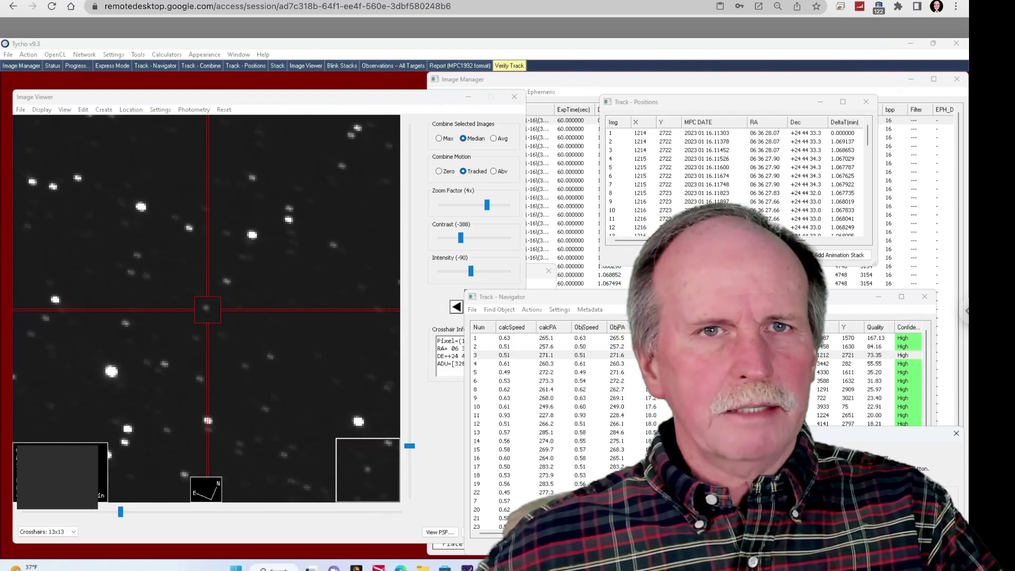
click(508, 398)
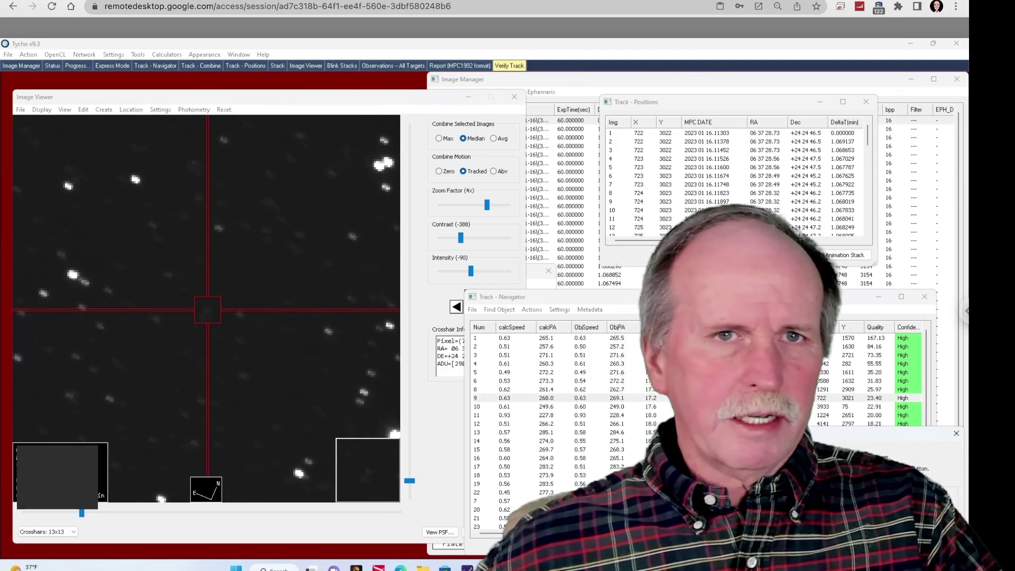
Step: Inspect track 9 at intensity 0 in the Abv and Tracked motion modes, and display the 2001 RE72 track
mouse_move(471, 271)
mouse_down()
mouse_move(461, 272)
mouse_move(473, 271)
mouse_up()
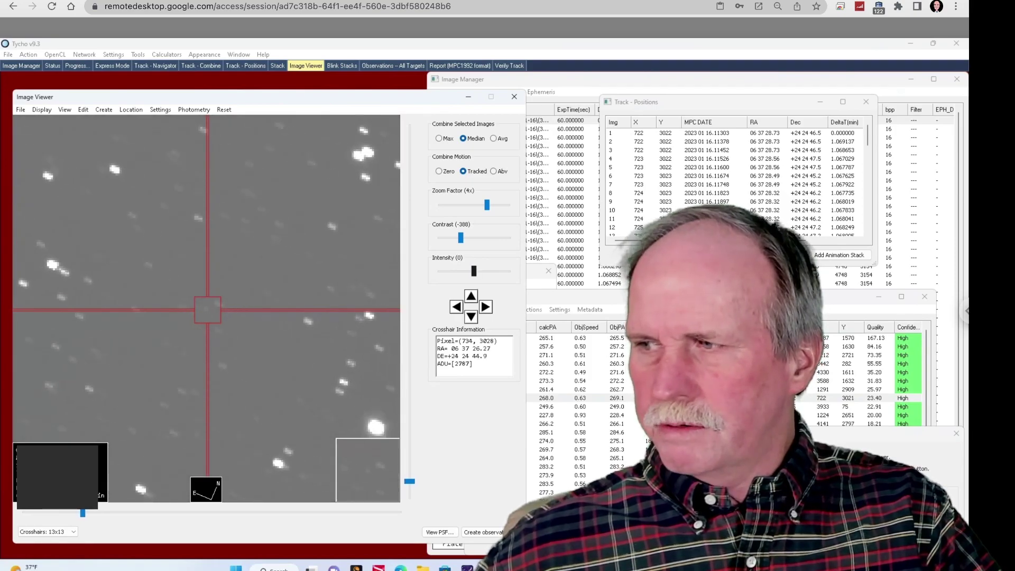
click(494, 170)
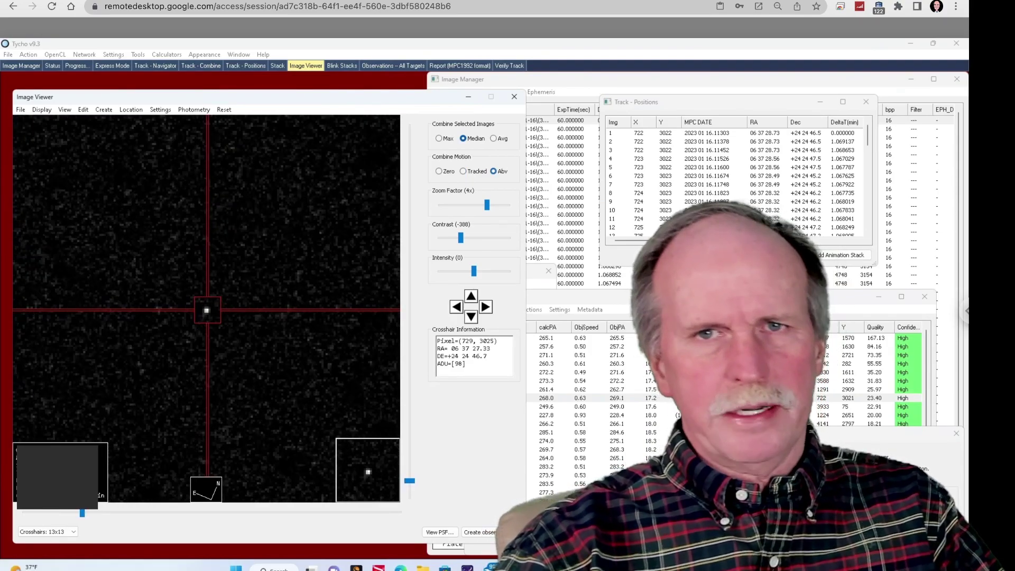
click(463, 170)
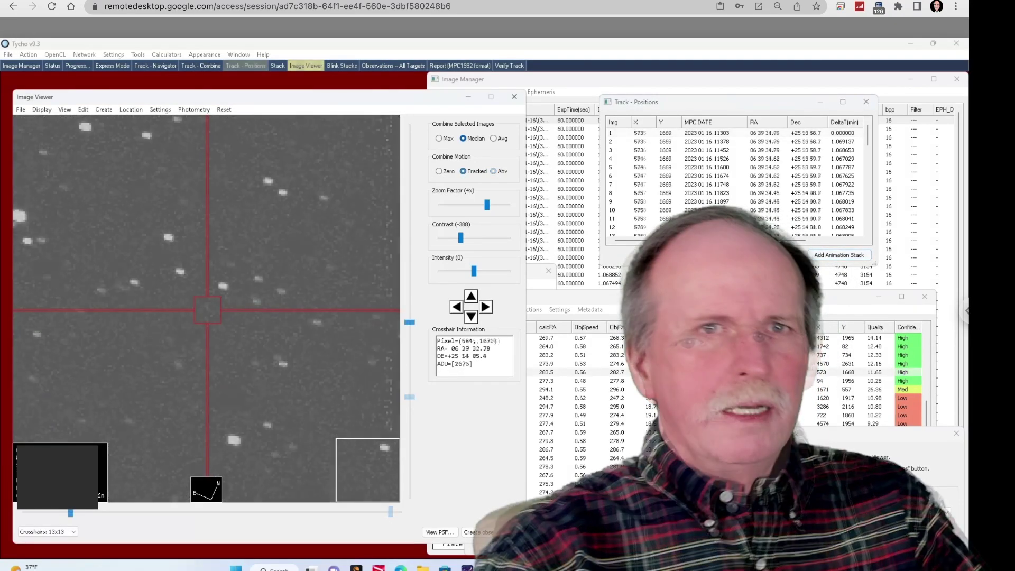
click(544, 372)
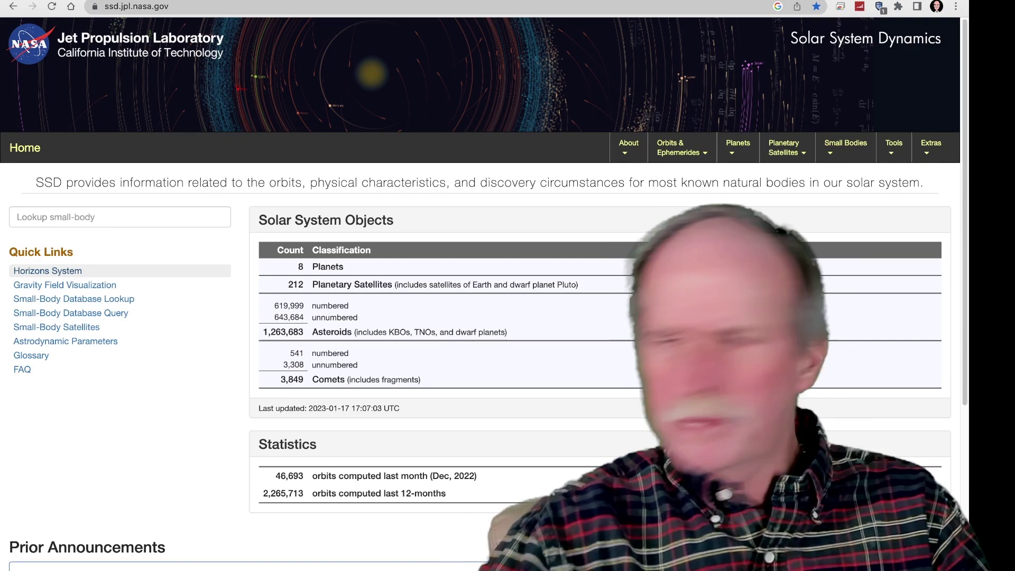
Step: Switch to the JPL Solar System Dynamics website and look up the small body Geometria
click(120, 217)
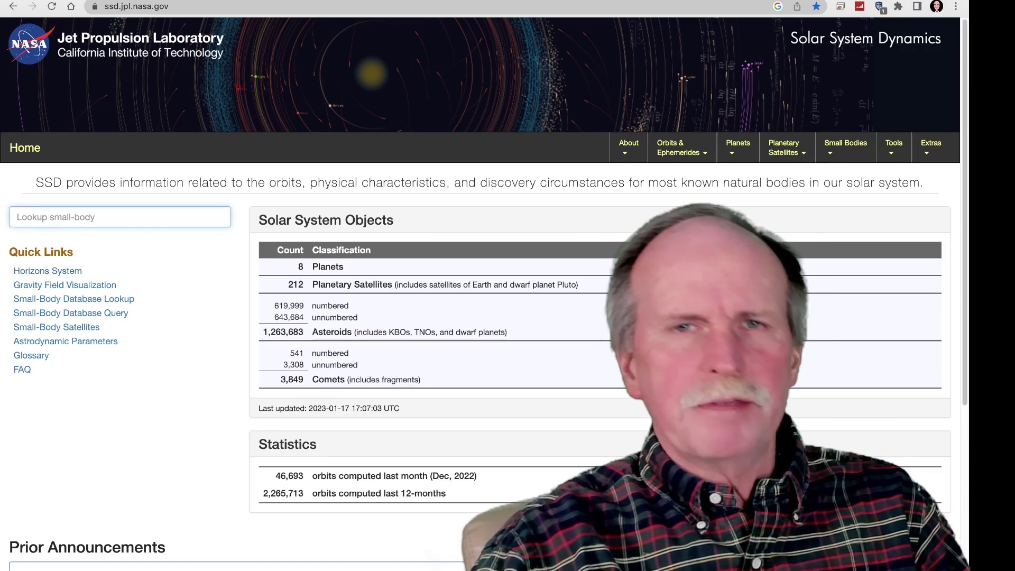
text(Geometria)
key(Return)
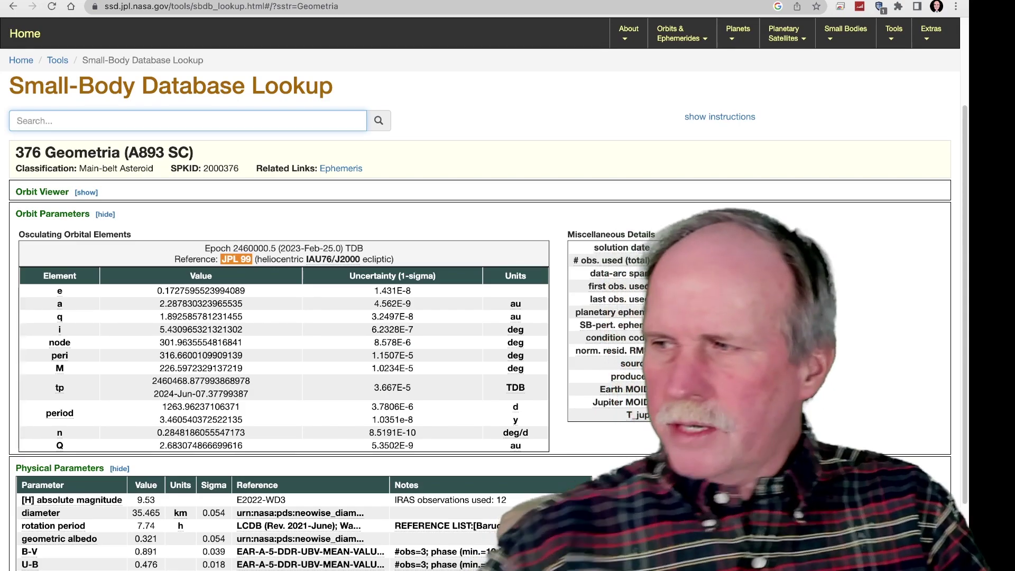
Step: Show the orbit viewer for 376 Geometria and examine its orbit among the inner planets
click(86, 192)
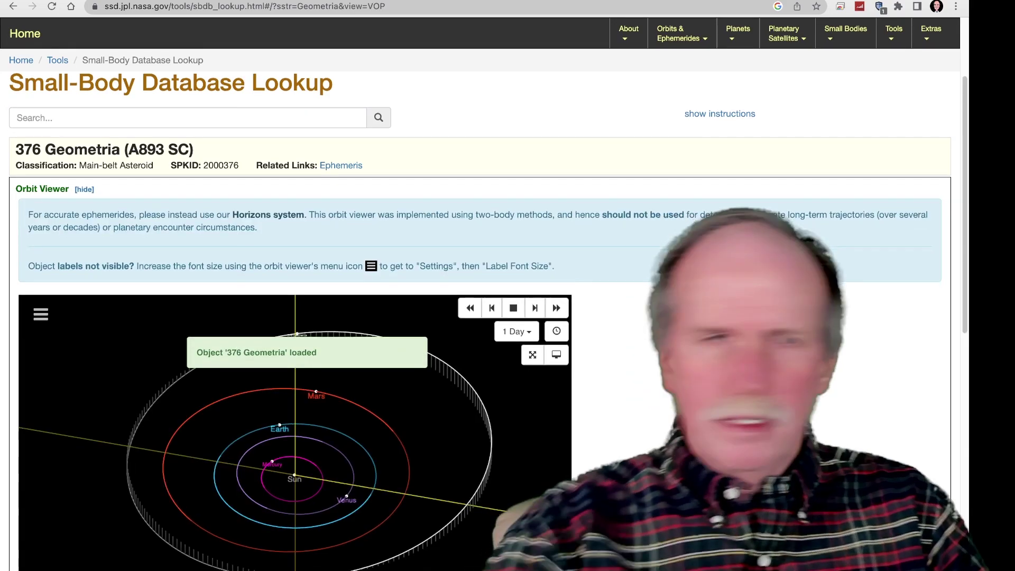
scroll(487, 317, down, 4)
scroll(486, 317, down, 3)
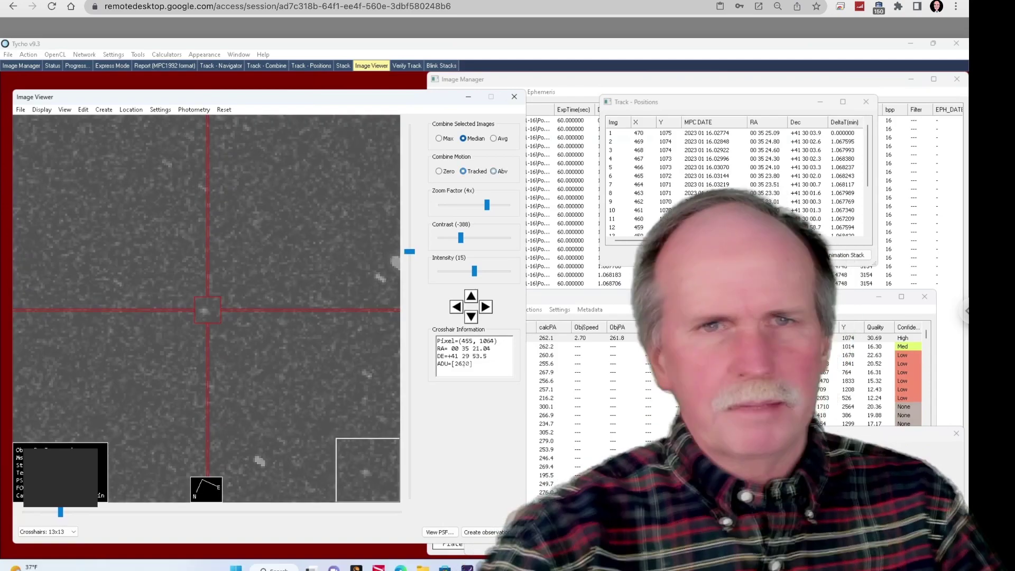
Step: Back in Tycho, display the first track of the other image set with the combine motion set to Abv
click(493, 171)
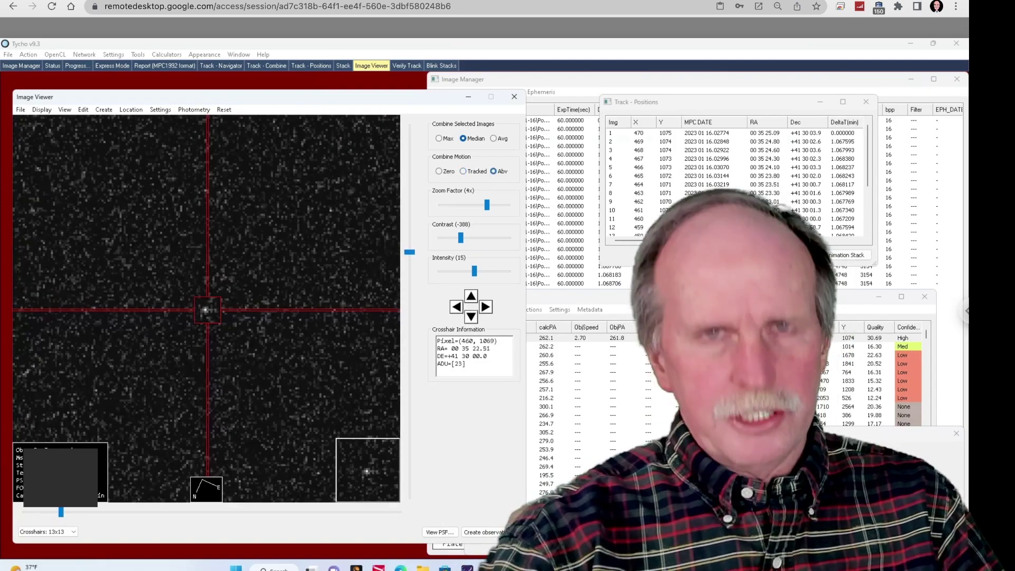